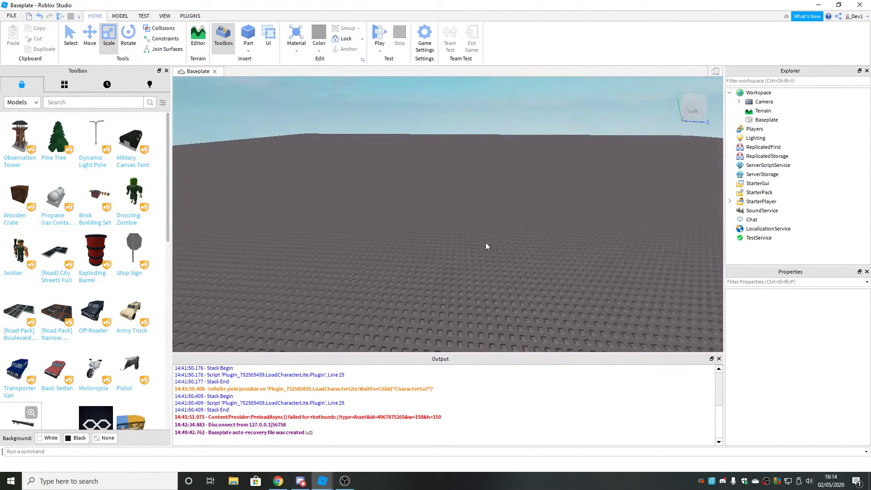
Add a LocalScript to StarterGui and replace its default code with the copied UserInputService LeftShift sprint script.
left_click(778, 184)
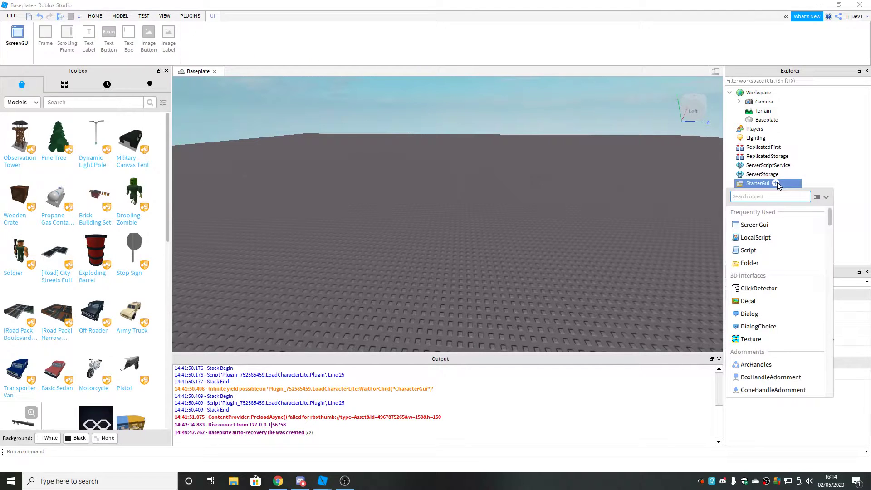
type("loc")
key("Return")
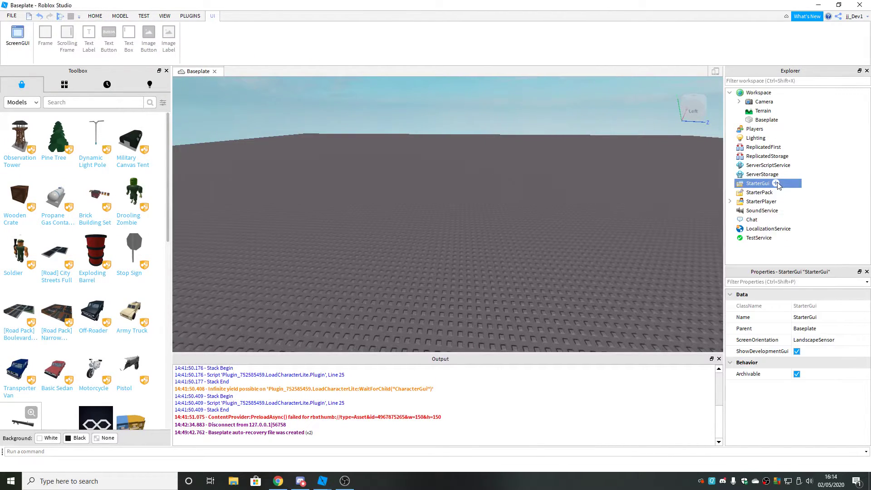
left_click_drag(288, 82, 166, 83)
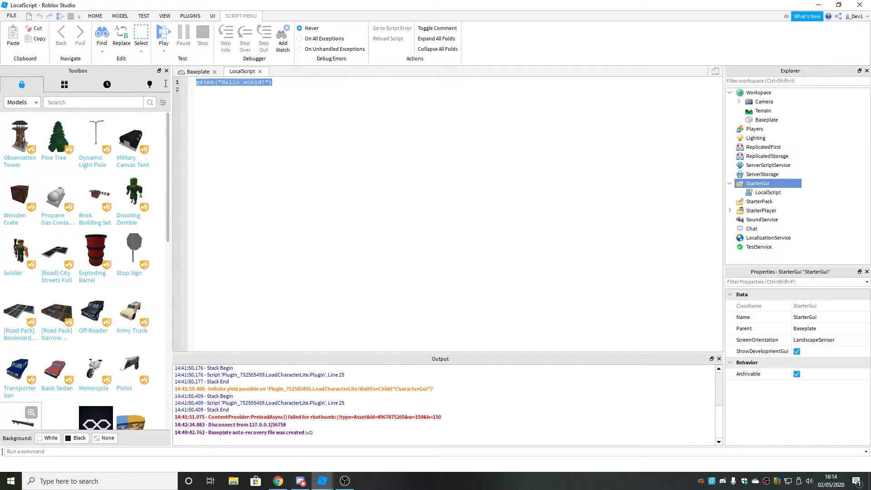
key("BackSpace")
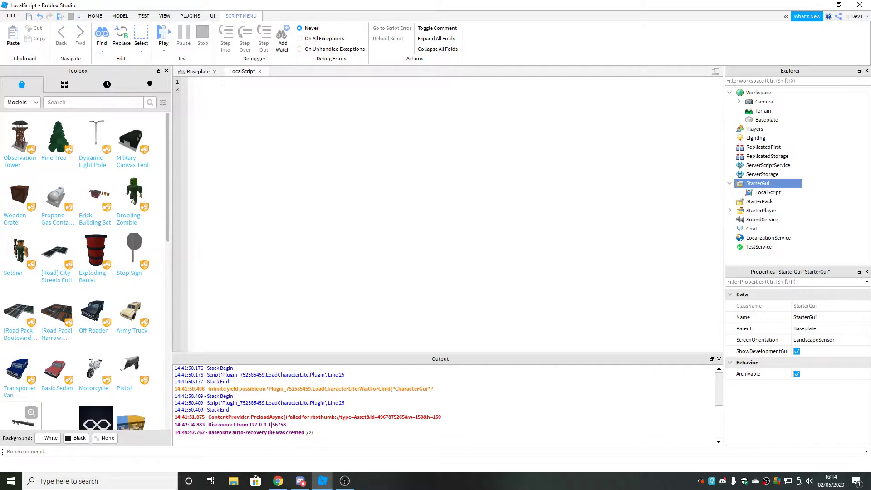
type("game:GetService(\"UserInputService\").InputBegan:connect(function(input,gameprocesed)  if input.KeyCode == Enum.KeyCode.LeftShift then   for i = 1,16 do    wait()    game.Players.LocalPlayer.Character.Humanoid.WalkSpeed = 25   end  end end)  game:GetService(\"UserInputService\").InputEnded:connect(function(input,gameprocesed)  if input.KeyCode == Enum.KeyCode.LeftShift then   for i = 1,16 do    wait()    game.Players.LocalPlayer.Character.Humanoid.WalkSpeed = 16   end  end end)")
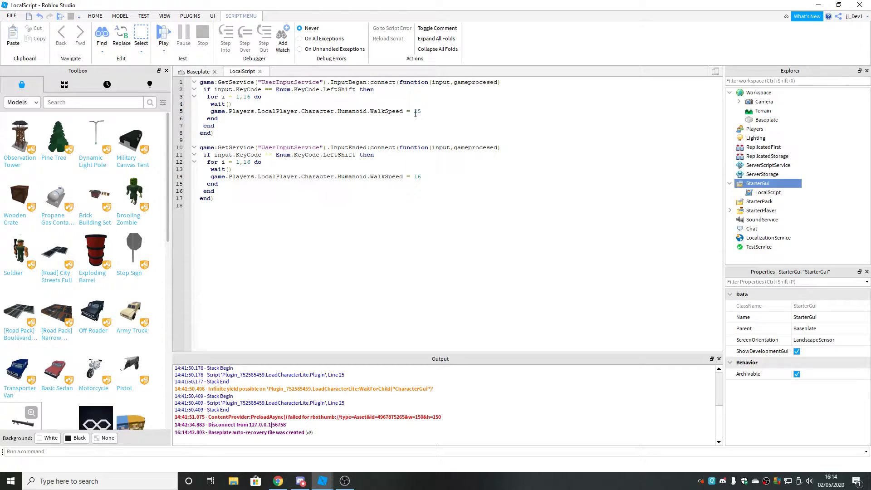
Re-enter the WalkSpeed value in the script's InputBegan function.
left_click_drag(415, 111, 423, 111)
left_click(438, 113)
key("BackSpace")
type("10")
key("BackSpace")
key("BackSpace")
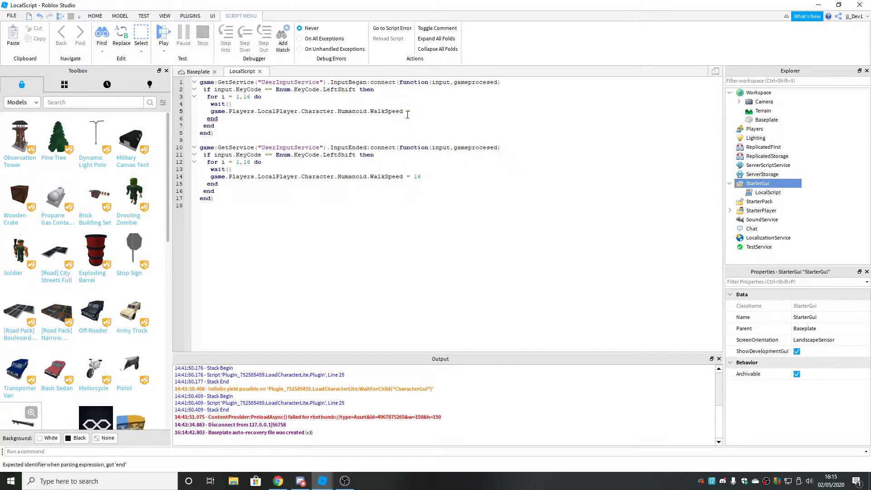
type("25")
Return to the Baseplate view and insert a ScreenGui inside the LocalScript.
left_click(199, 71)
left_click(768, 192)
left_click(786, 192)
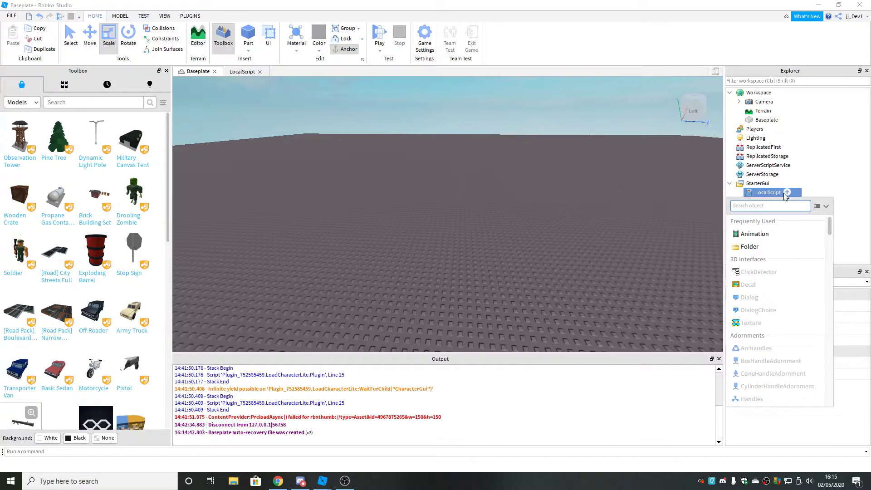
type("screengui")
left_click(757, 220)
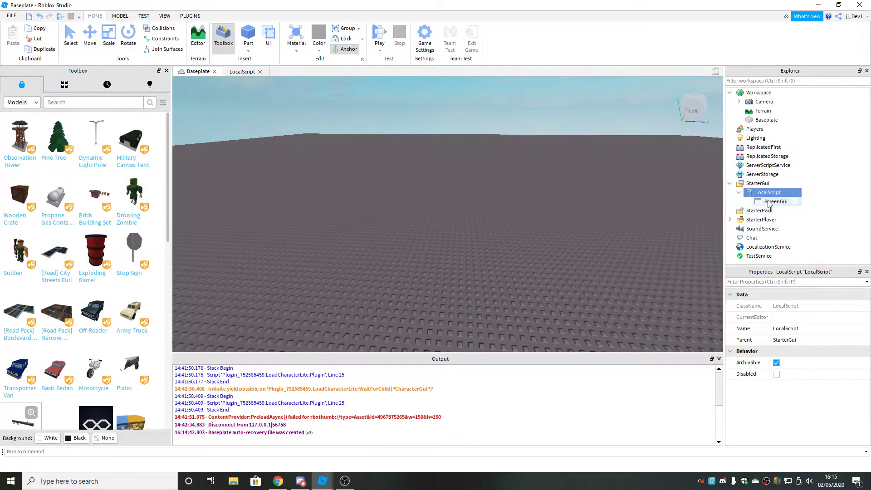
Add a Frame to the ScreenGui and move the ScreenGui out of the LocalScript, directly under StarterGui.
left_click(773, 201)
left_click(794, 202)
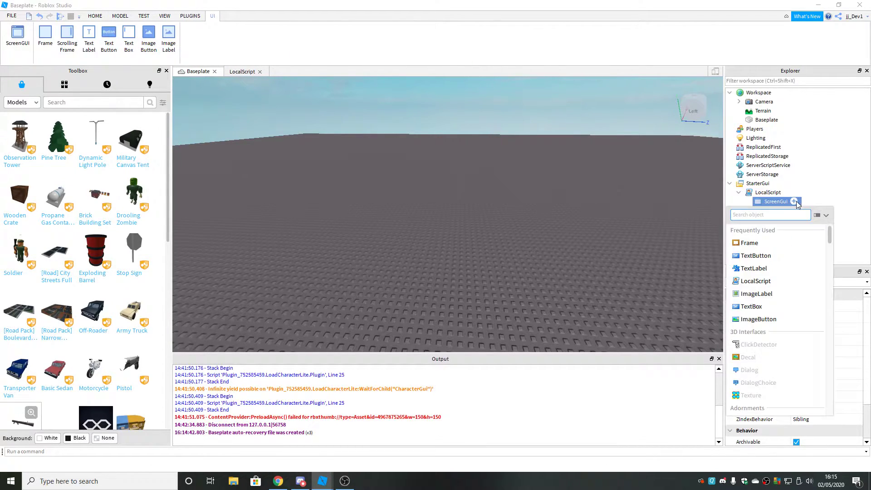
type("fram")
key("Return")
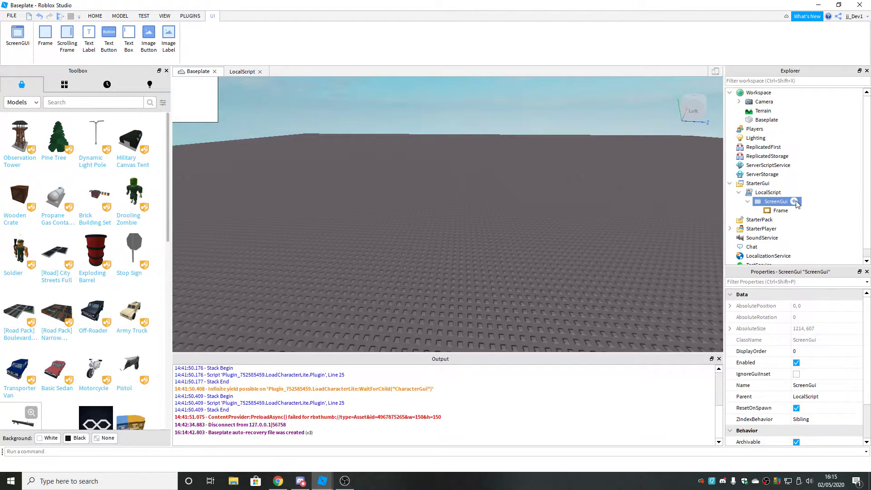
left_click(768, 208)
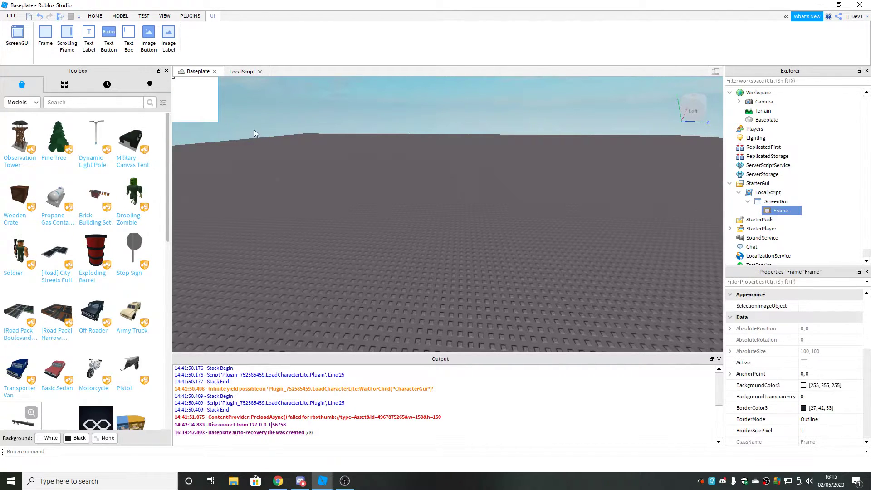
left_click_drag(761, 203, 749, 184)
Place the frame near the left edge of the viewport at about mid-height and resize it to about 141 x 52.
left_click(771, 210)
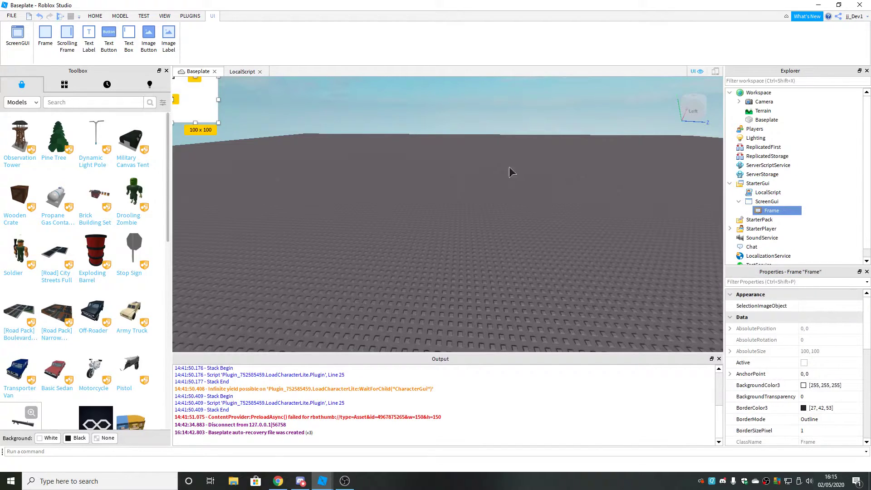
left_click_drag(199, 103, 242, 205)
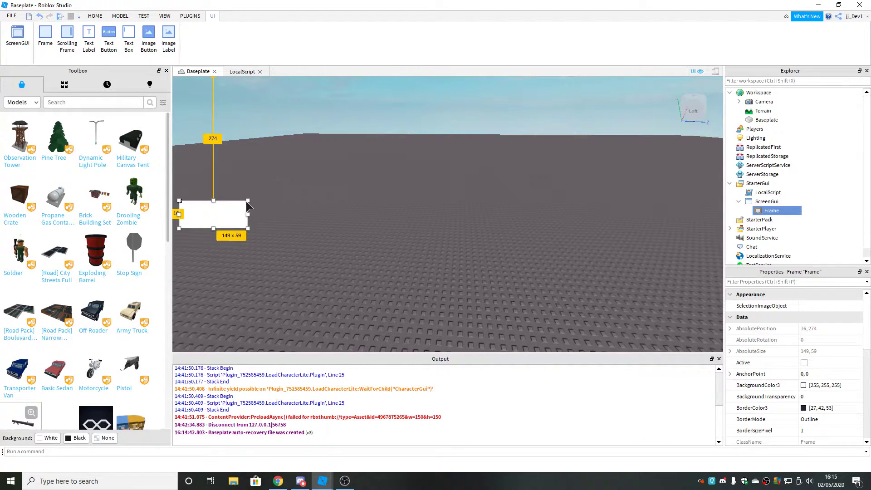
left_click_drag(247, 202, 243, 204)
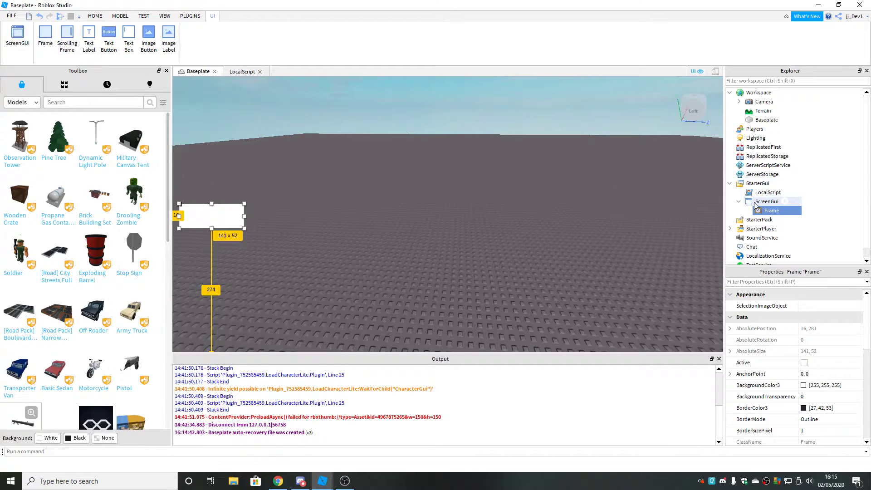
Add a TextButton to the Frame and resize it to 141 x 52 so it covers the frame.
left_click(785, 211)
type("text")
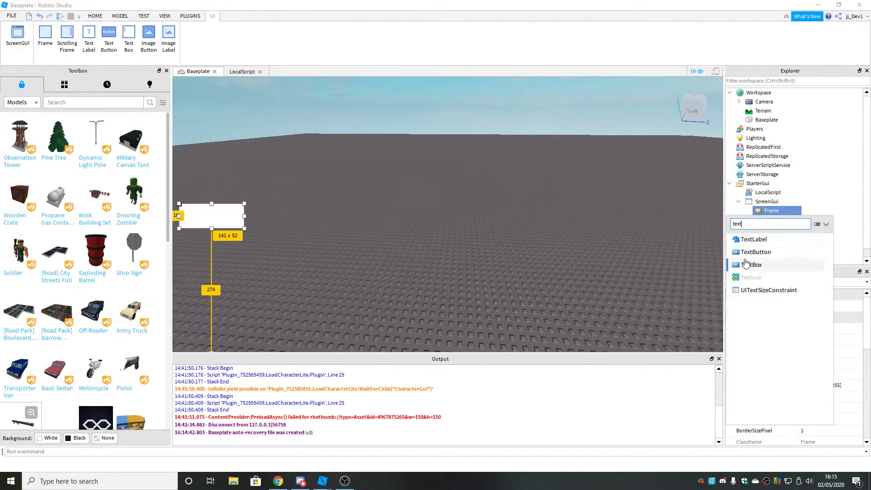
left_click(754, 252)
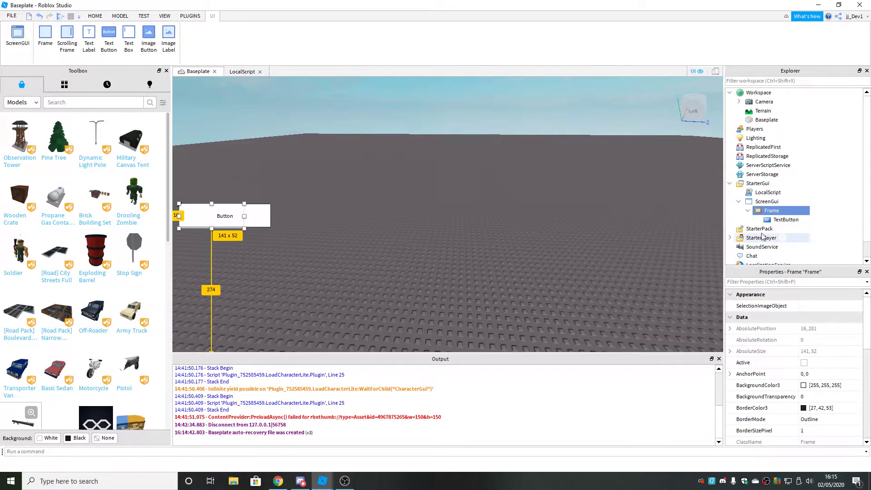
left_click(256, 209)
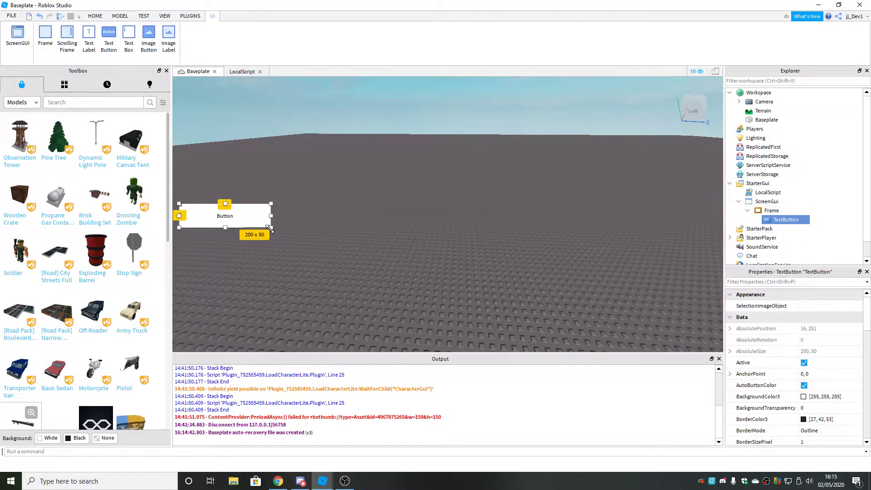
left_click_drag(271, 227, 244, 229)
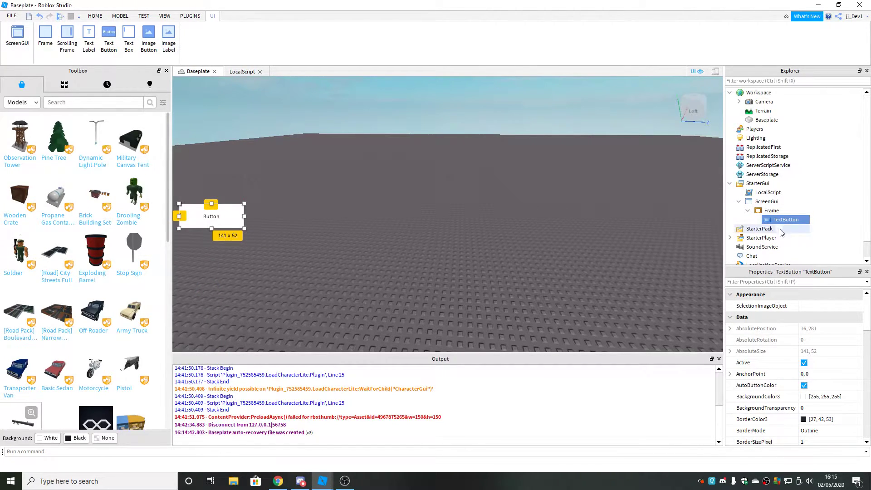
Add a second TextButton to the Frame and resize it to 141 x 52, matching the first one.
left_click(784, 211)
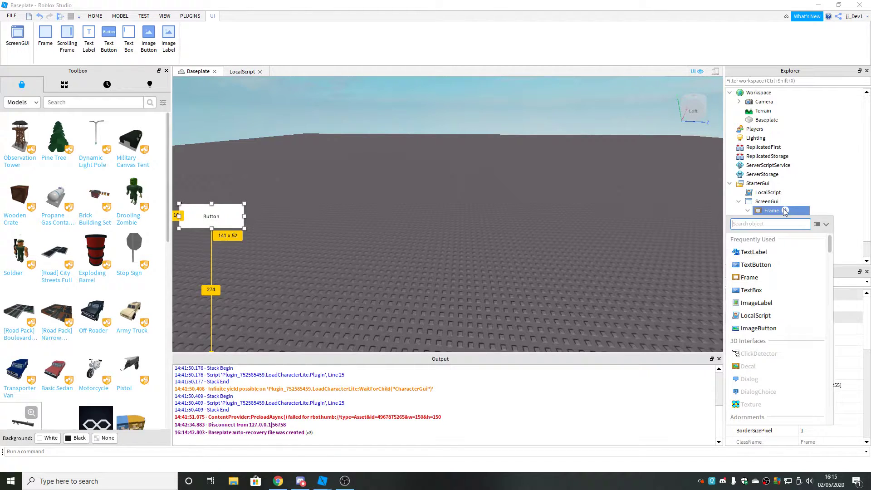
type("tex")
left_click(763, 252)
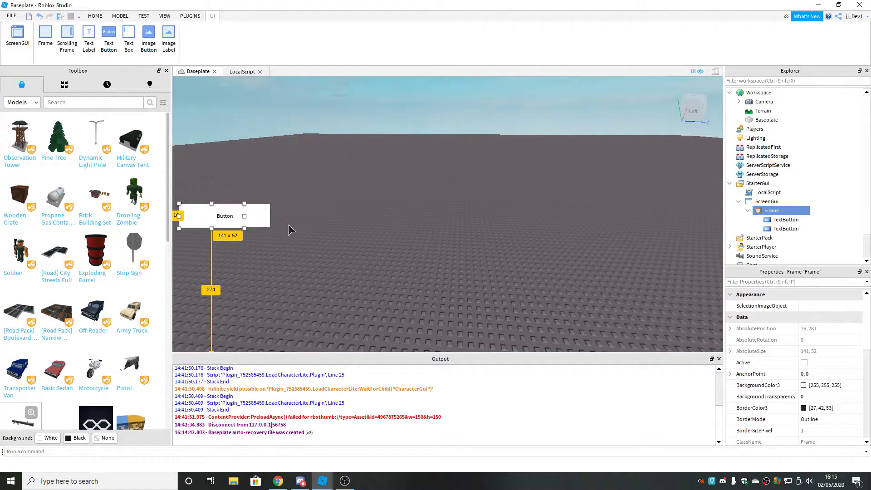
left_click_drag(271, 227, 245, 228)
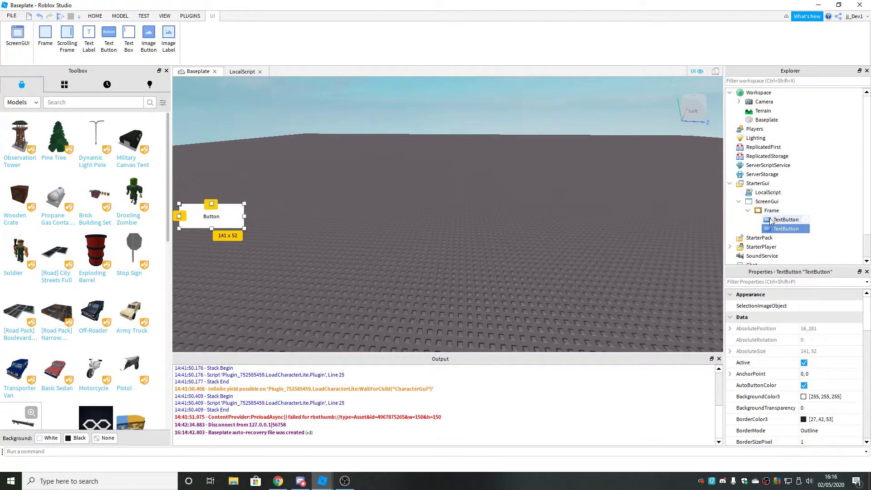
left_click_drag(755, 206, 756, 196)
left_click(748, 201)
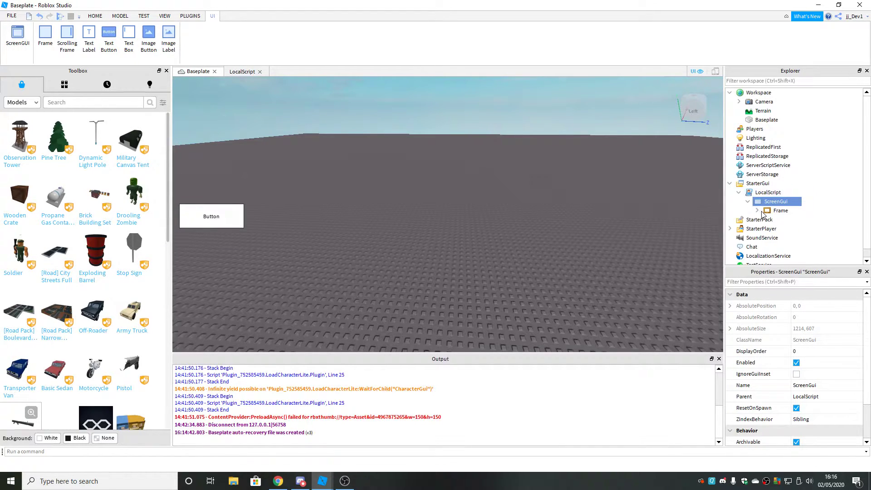
left_click(776, 219)
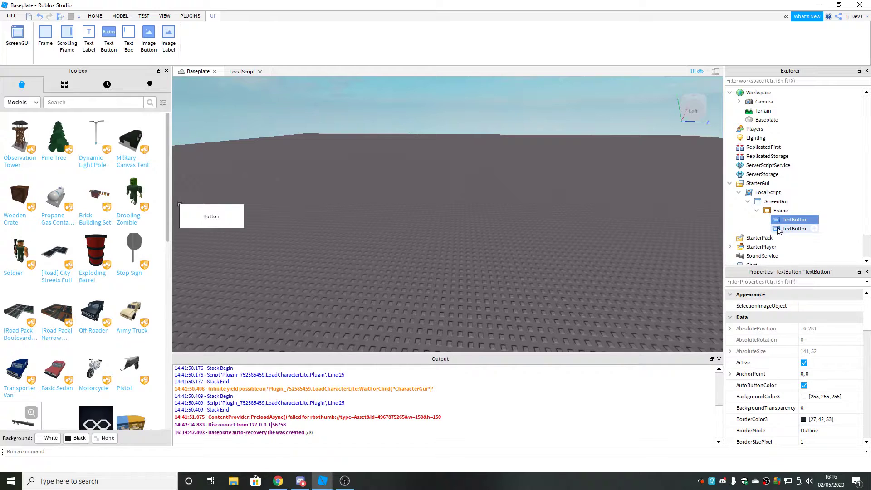
left_click_drag(760, 203, 749, 186)
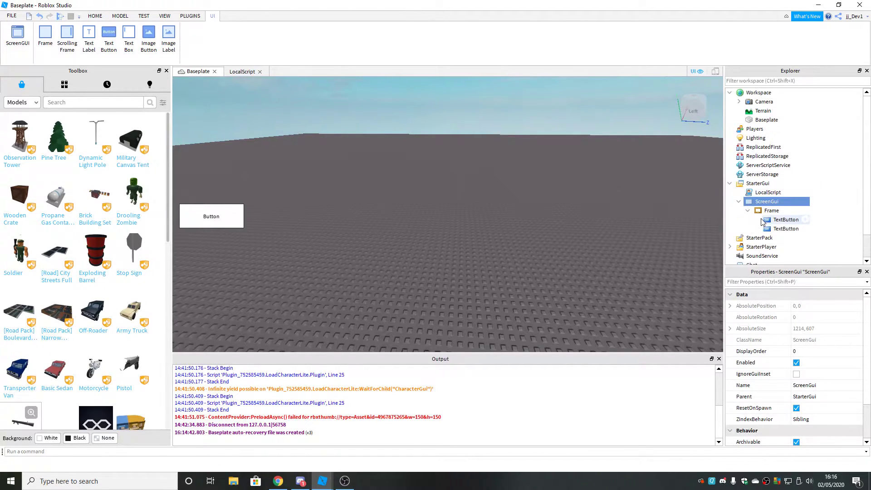
Set the background colour of both text buttons to light blue (190, 249, 255).
left_click(764, 220)
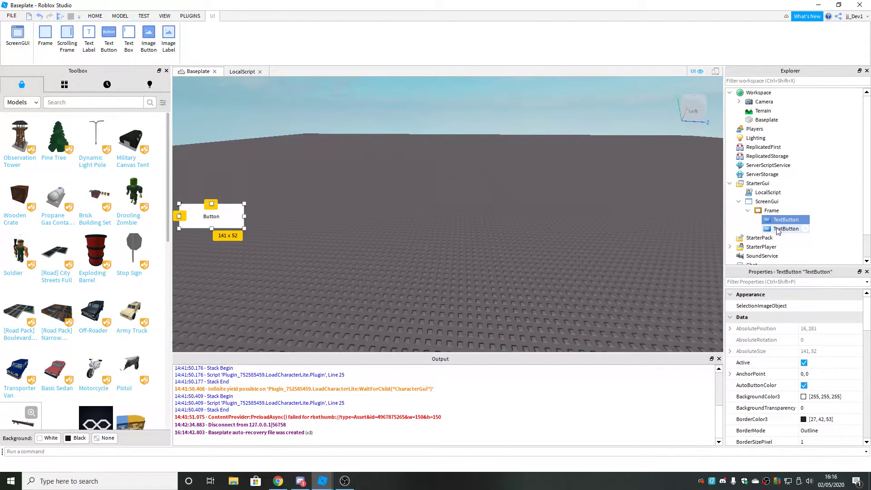
left_click(812, 396)
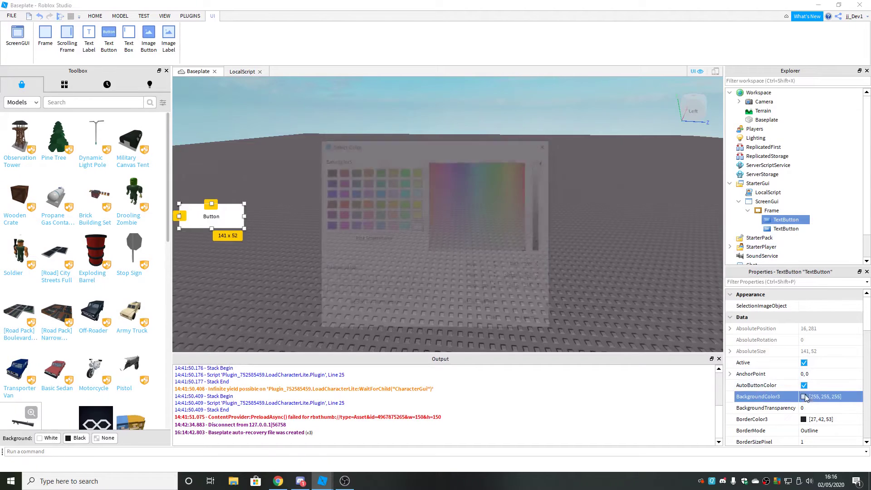
left_click(479, 220)
left_click(477, 228)
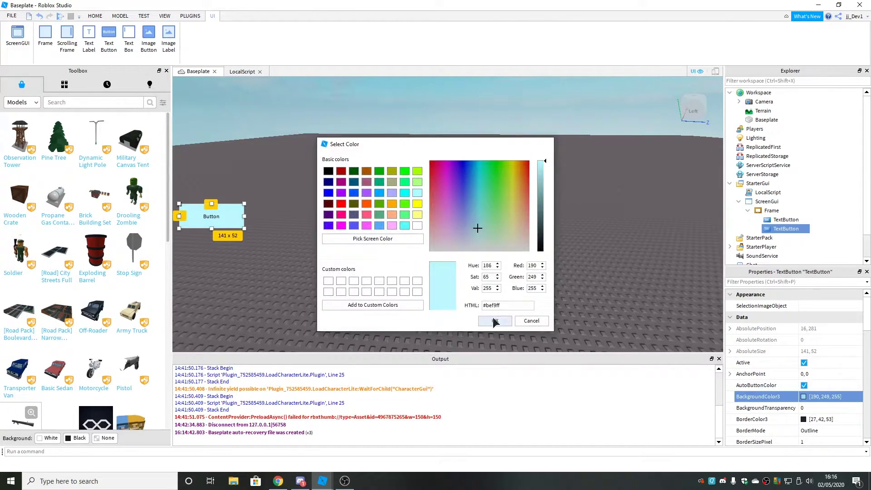
left_click(495, 320)
Set the second TextButton's text to "Walk", enable scaled text and change its font to GothamBold.
scroll(826, 363, "down", 12)
left_click(818, 352)
type("Walk")
key("Return")
left_click(804, 397)
left_click(819, 329)
left_click(822, 363)
scroll(822, 363, "up", 8)
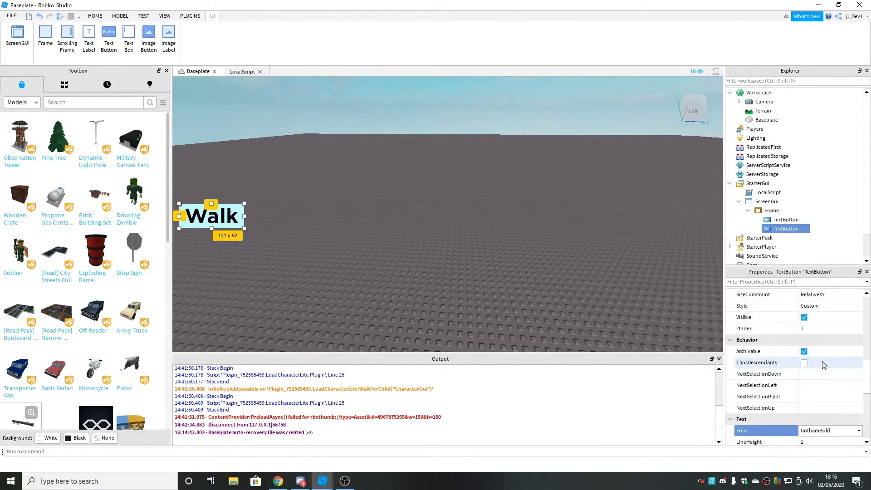
Set the first TextButton's text to "Run", enable scaled text and change its font to GothamSemibold.
left_click(786, 220)
scroll(834, 335, "up", 2)
scroll(812, 347, "down", 10)
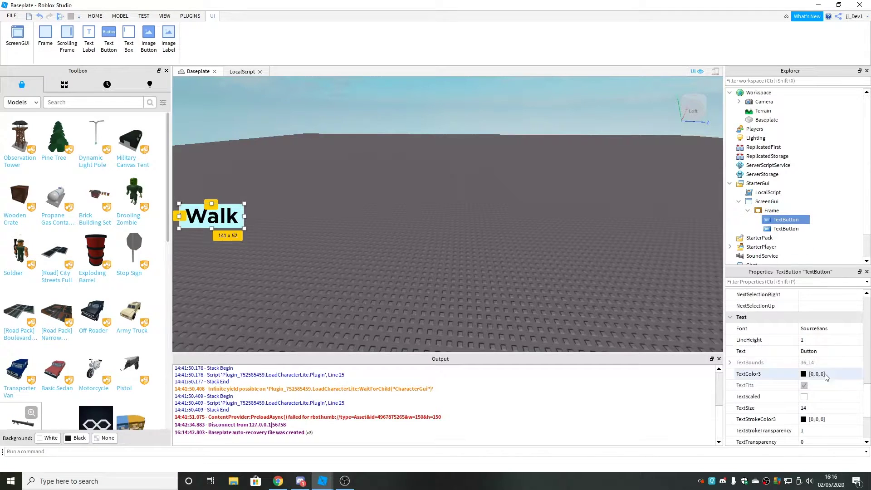
left_click(830, 328)
left_click(815, 361)
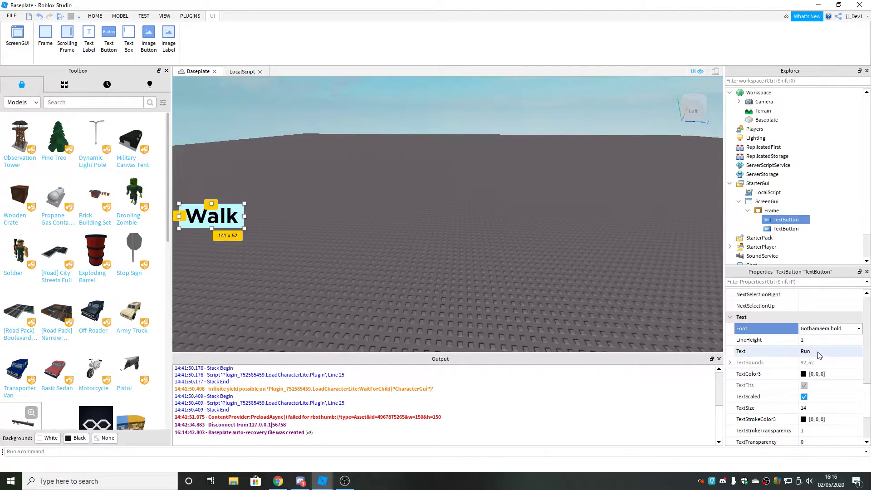
scroll(815, 362, "up", 3)
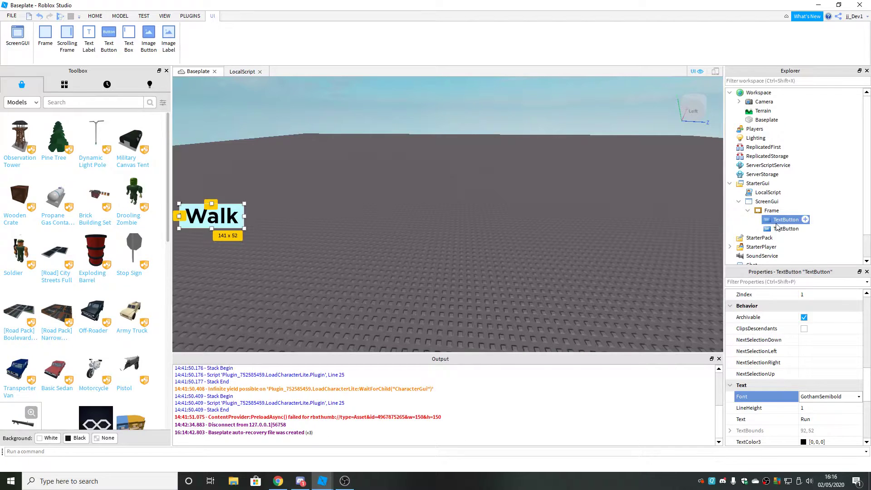
scroll(776, 337, "up", 9)
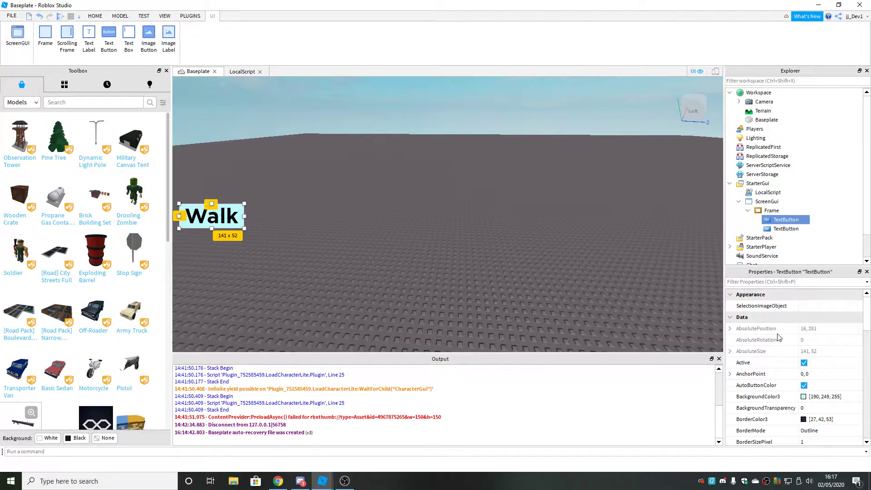
Rename the first TextButton to "Run" and the second to "Walk" in the object tree.
left_click(785, 220)
type("Ruh")
left_click(781, 228)
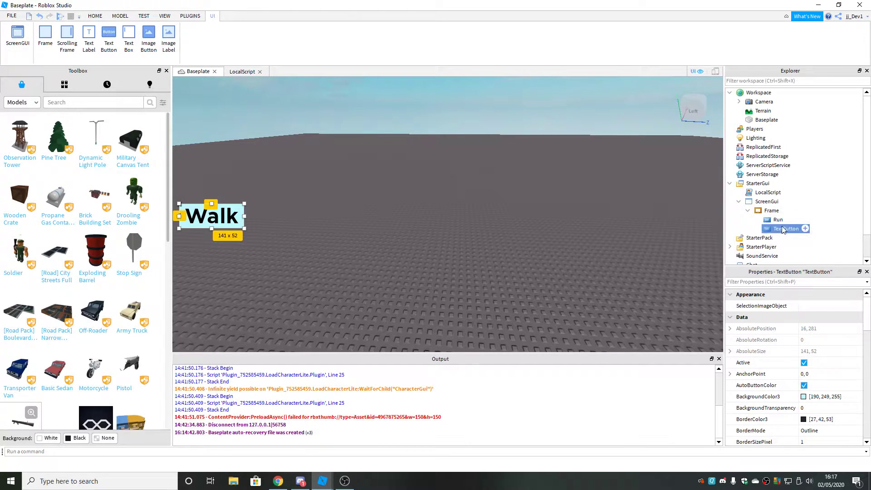
left_click(781, 229)
type("Walk")
key("Return")
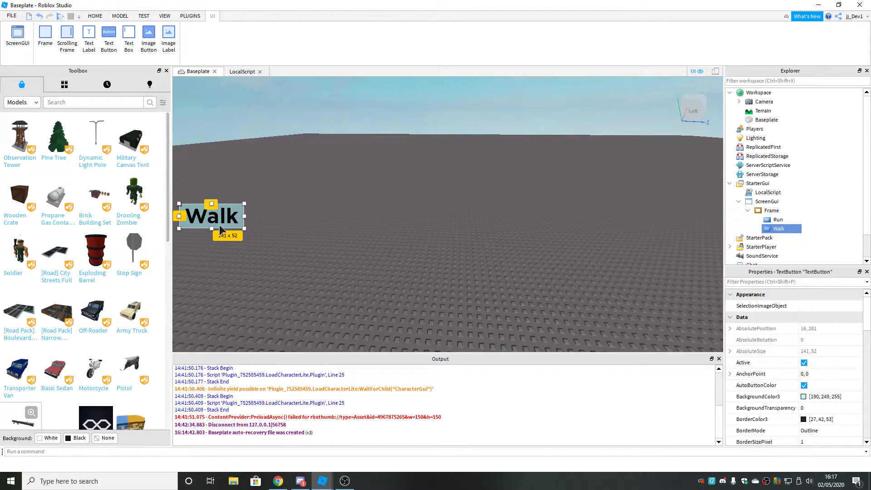
Move the Walk button directly to the right of the Run button.
mouse_move(225, 221)
left_mouse_down()
mouse_move(294, 223)
mouse_move(290, 216)
left_mouse_up()
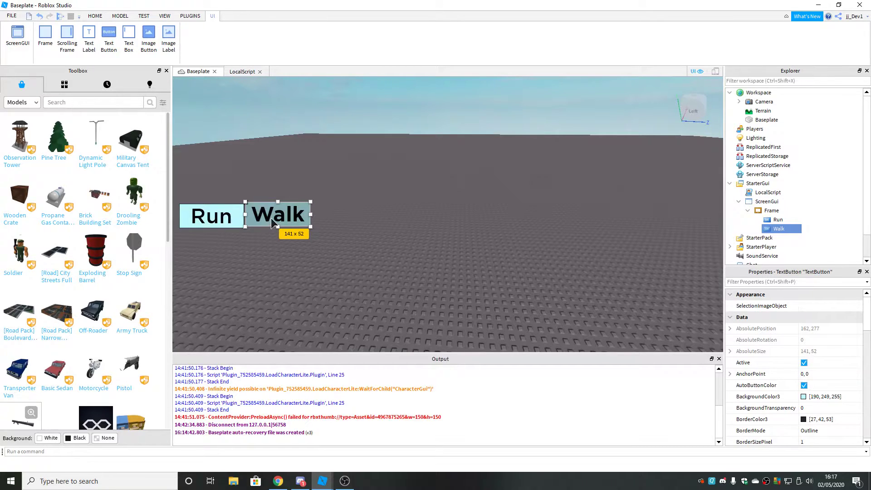
Undo the Walk button's last move and add a LocalScript inside the Run button.
key("ctrl+z")
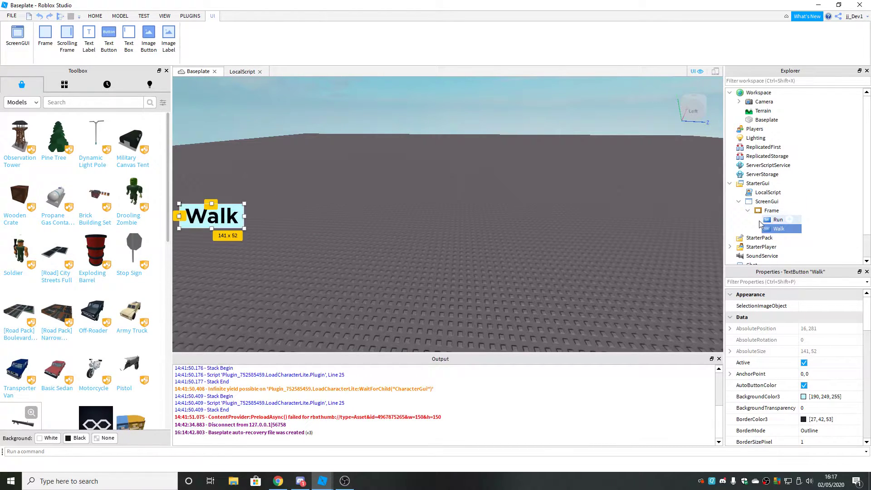
left_click(789, 220)
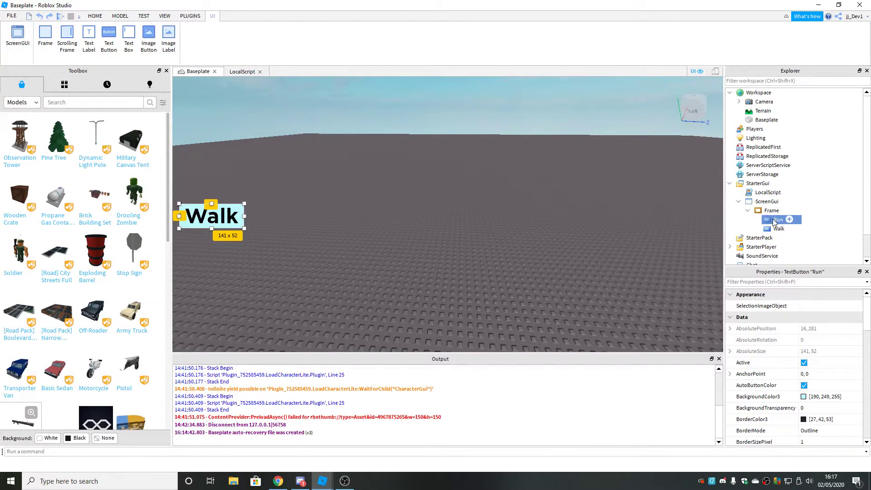
left_click(789, 219)
type("local")
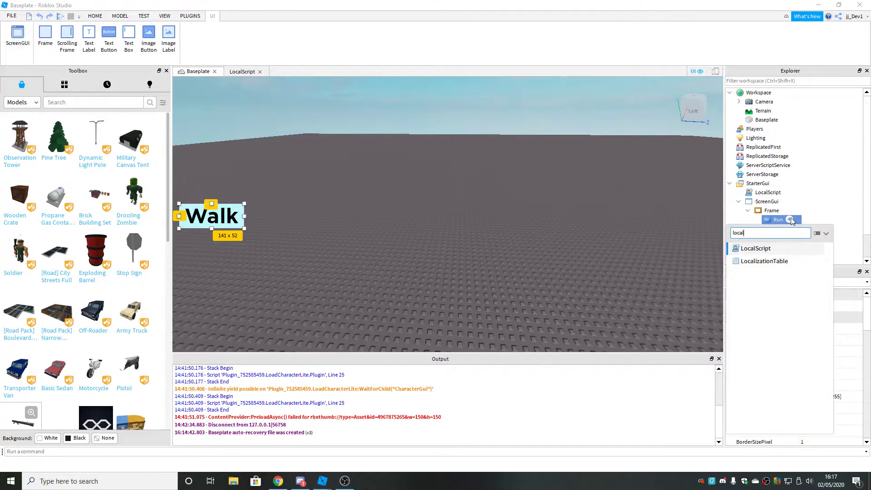
key("Return")
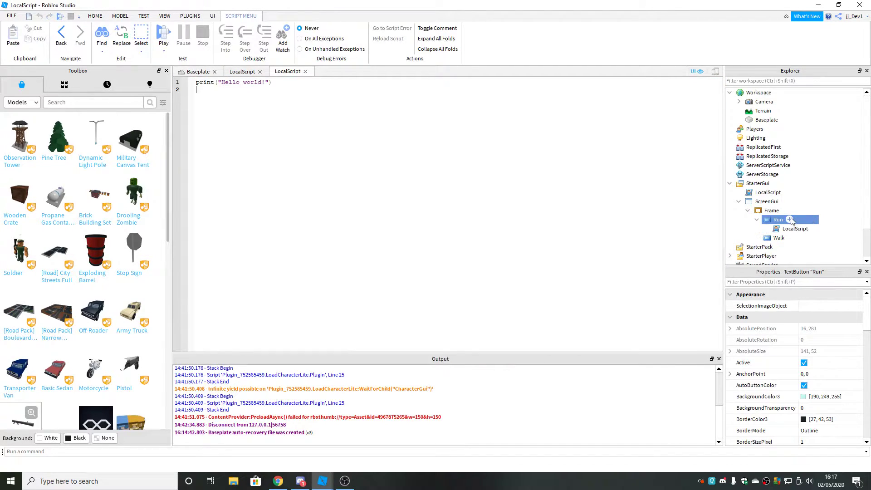
Replace the new LocalScript's default code with the copied Run/Walk toggle script, using WalkSpeed 25 for Run and 16 for Walk, and review it.
left_click(279, 85)
left_click_drag(190, 89, 191, 83)
key("BackSpace")
key("ctrl+v")
scroll(320, 152, "up", 5)
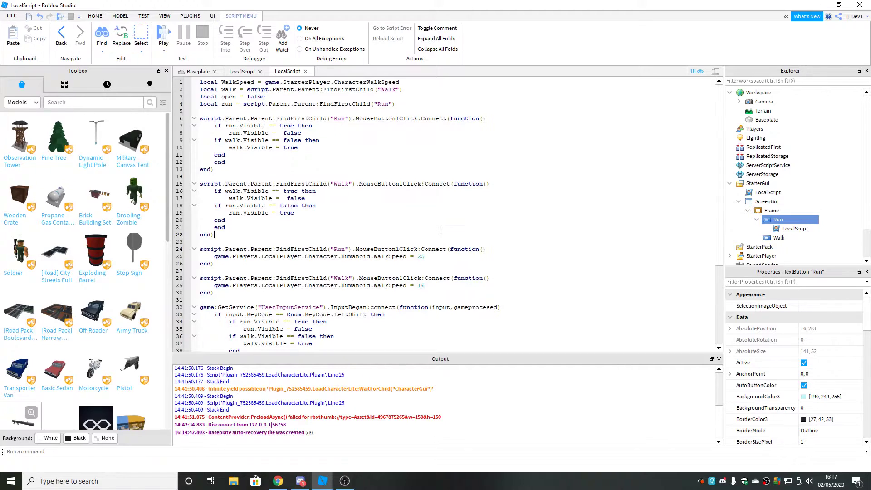
scroll(440, 230, "down", 1)
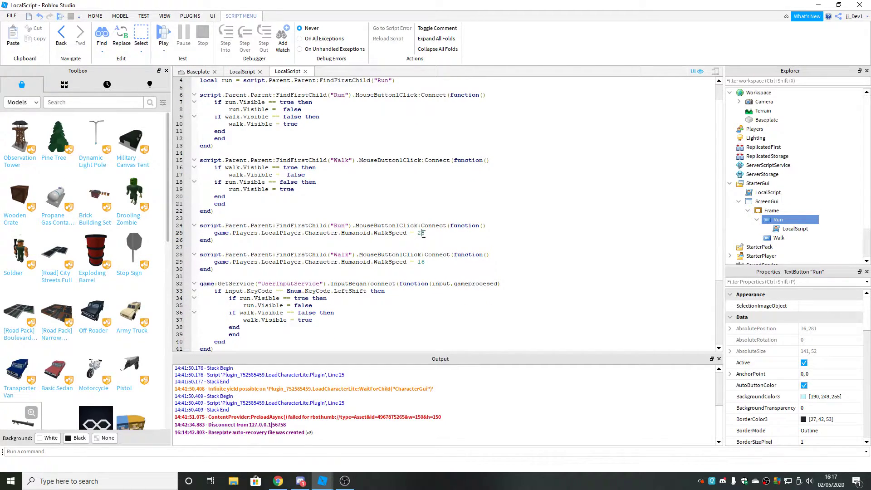
left_click_drag(424, 233, 422, 233)
scroll(431, 224, "down", 3)
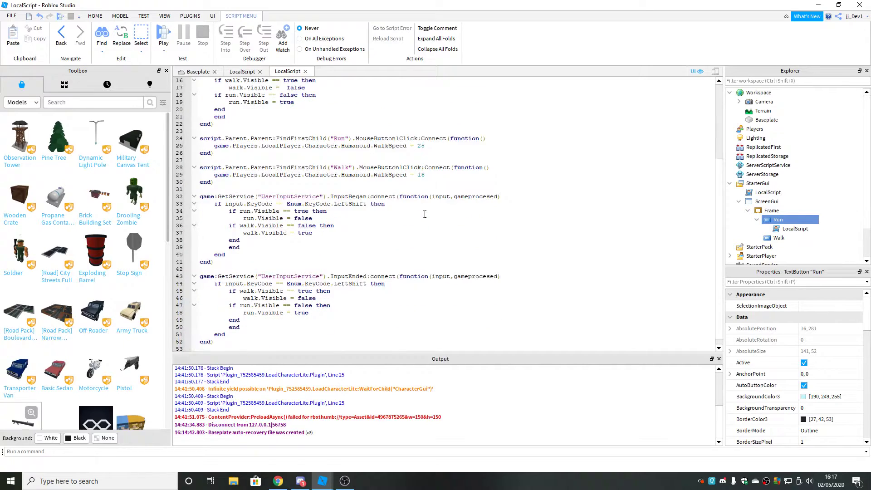
scroll(424, 208, "up", 3)
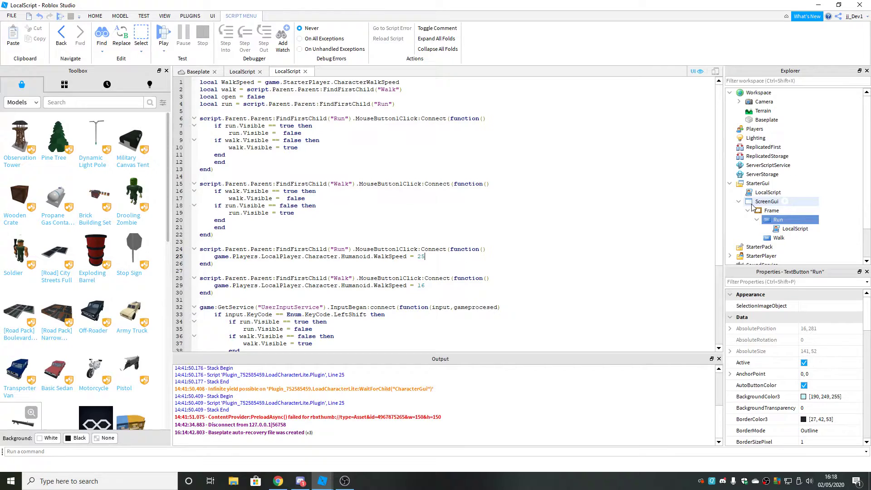
Nest the ScreenGui inside the LocalScript under StarterGui and return to the Baseplate view.
left_click_drag(752, 205, 755, 197)
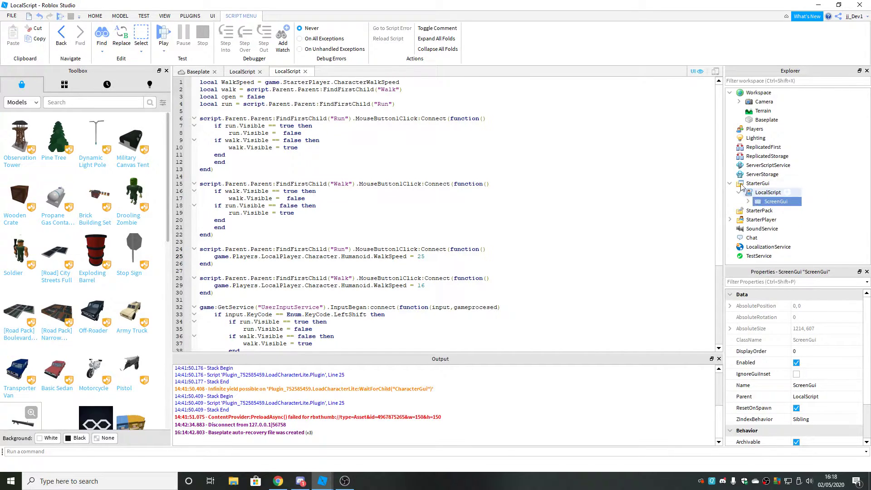
left_click(177, 72)
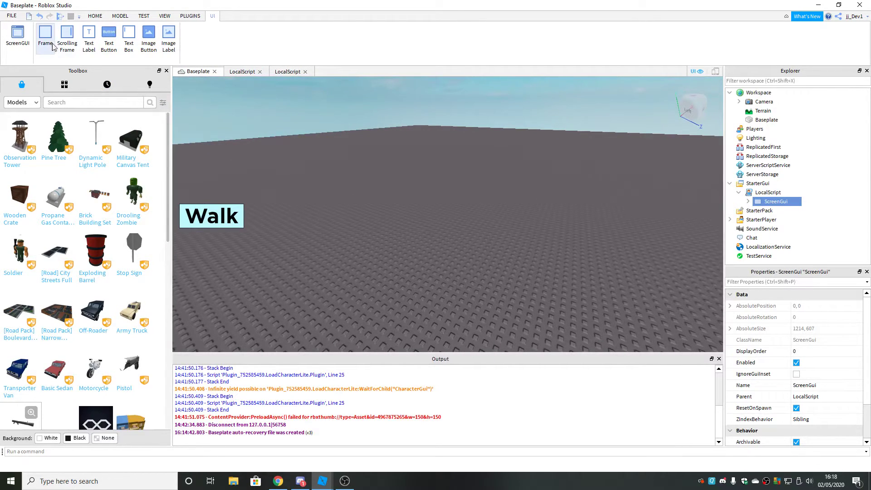
Start a play test and walk the character across the baseplate.
left_click(60, 17)
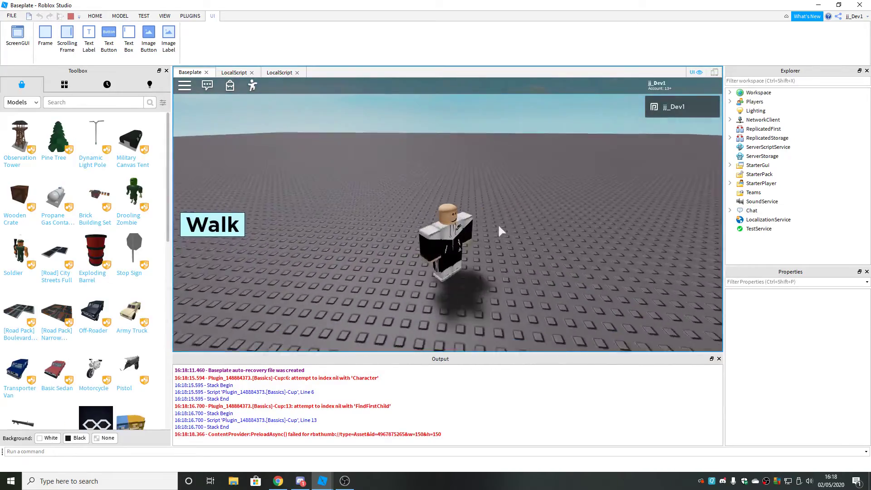
key("w")
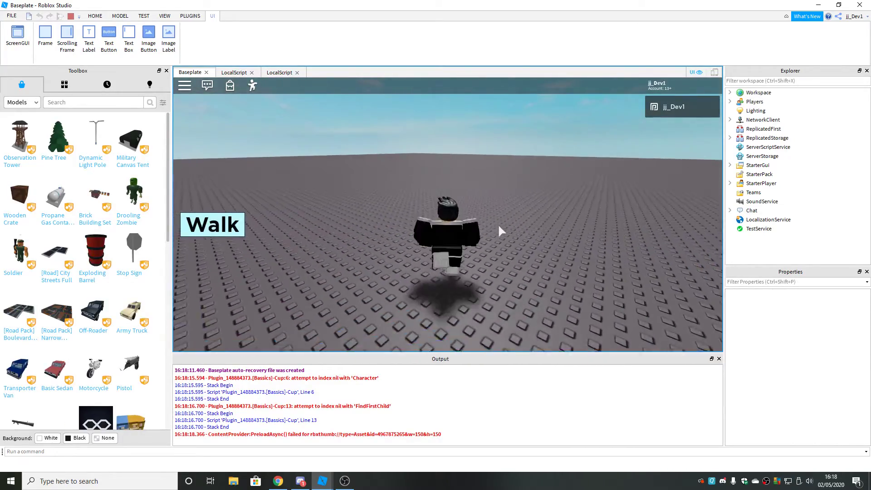
right_click_drag(498, 224, 498, 231)
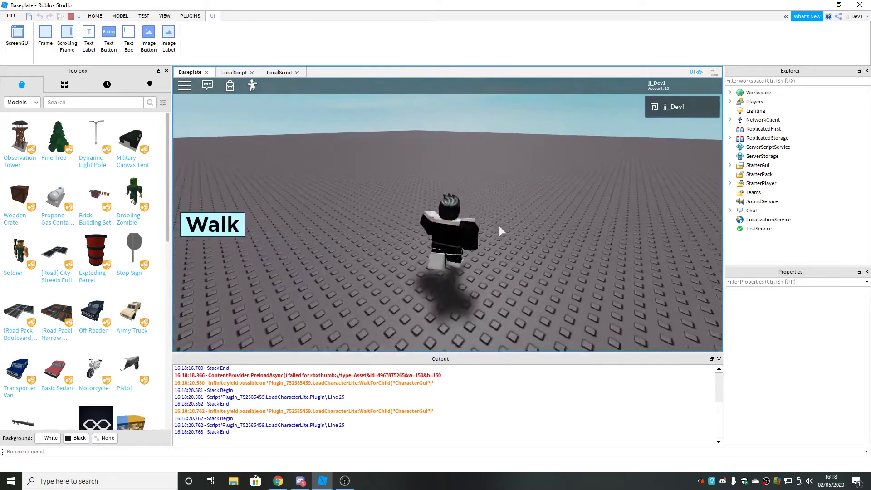
key("w")
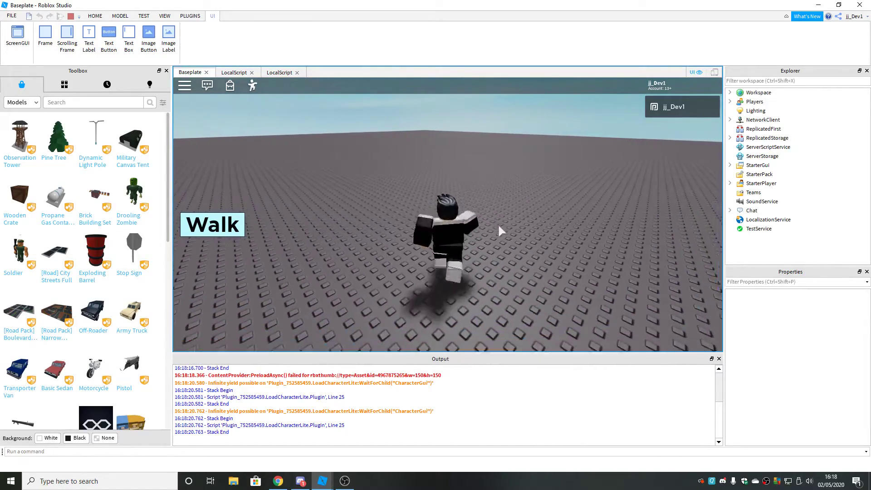
key("w")
scroll(498, 224, "down", 10)
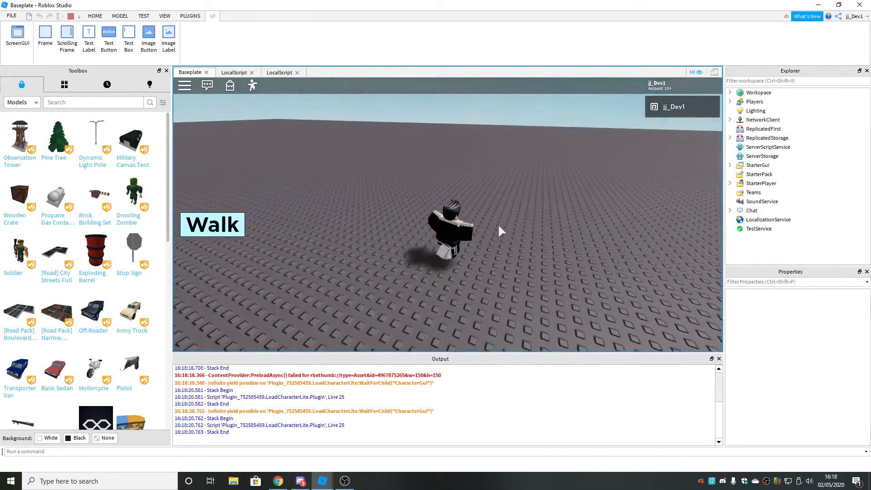
scroll(498, 224, "up", 5)
Toggle sprinting on and off several times while moving to test the Run/Walk button switching, and end the play test.
key("shift")
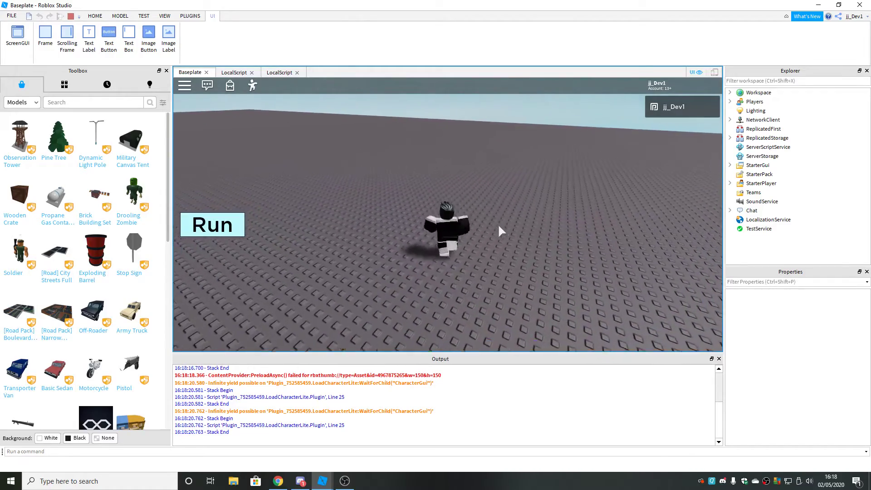
key("shift")
key("shift")
key("shift")
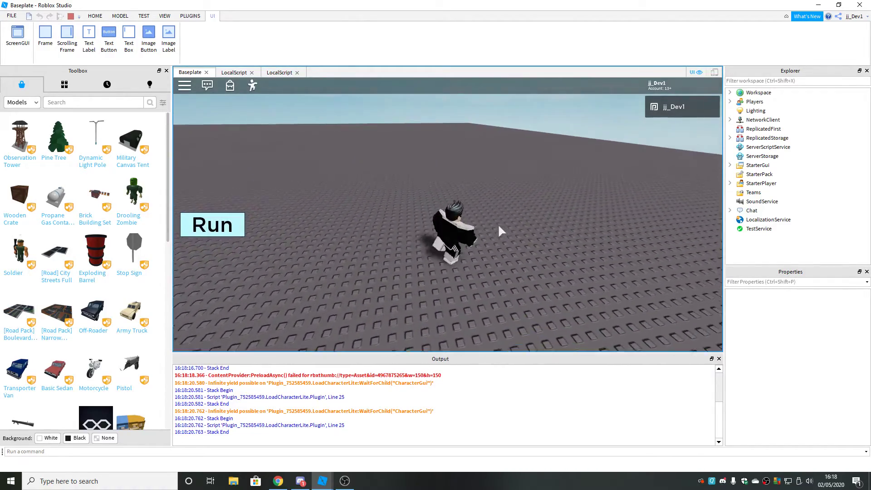
key("shift")
key("shift")
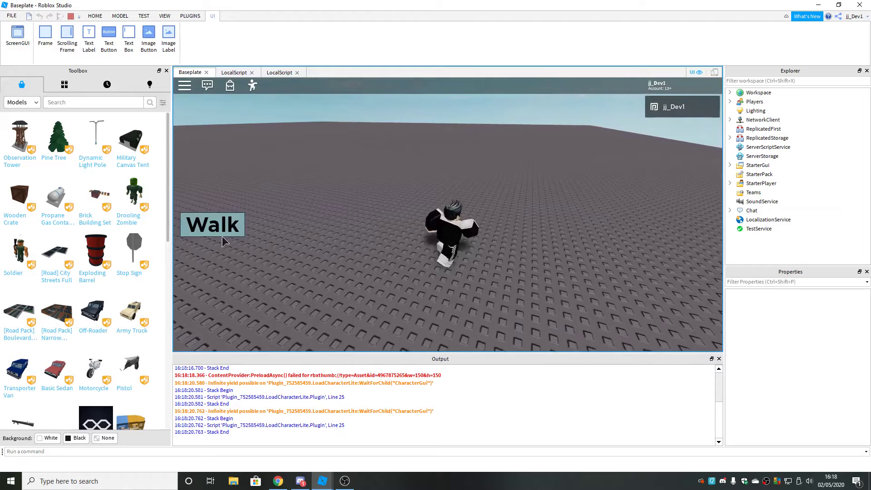
key("shift")
key("w")
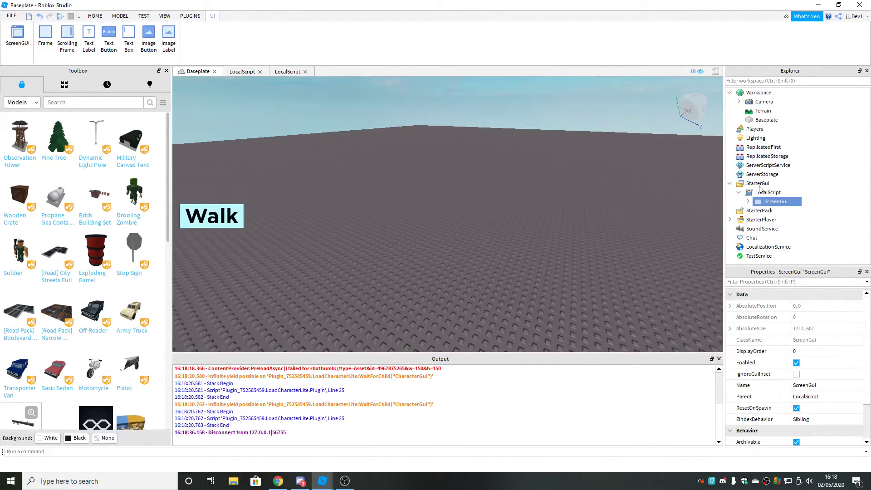
Change the Walk button's font to GothamSemibold and turn off its Visible property.
left_click(757, 211)
left_click(781, 228)
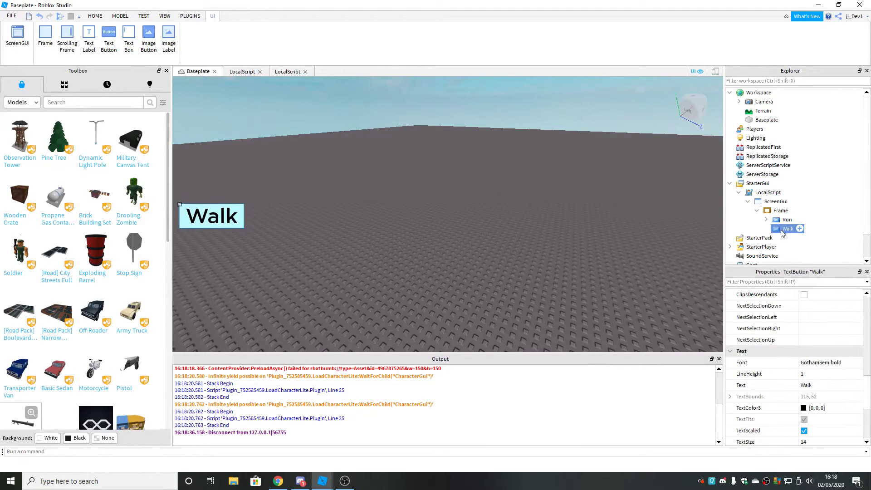
scroll(831, 406, "down", 2)
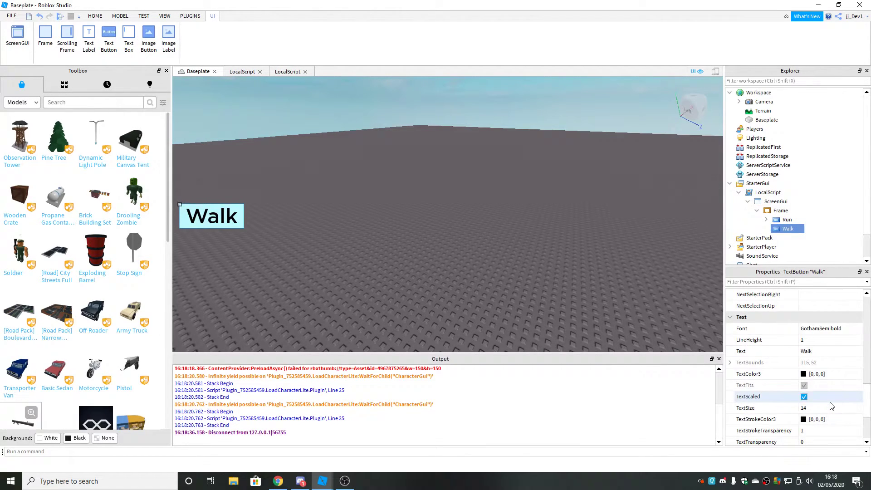
scroll(831, 406, "up", 6)
scroll(823, 406, "up", 1)
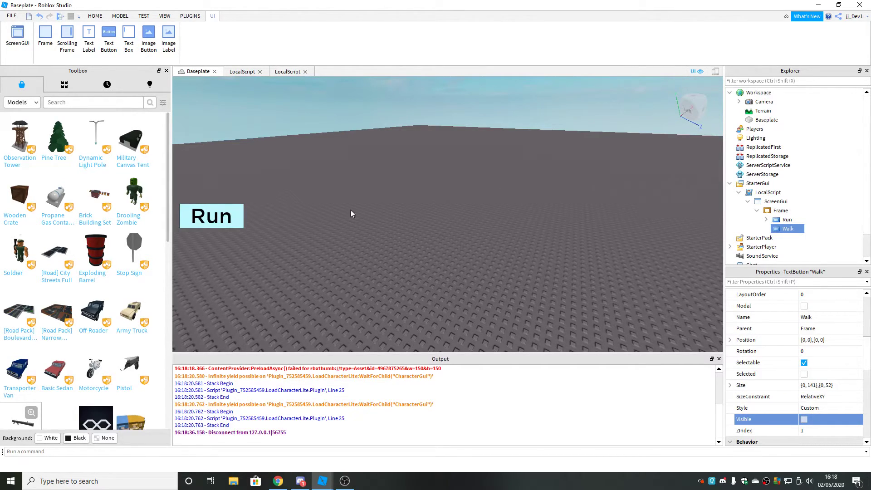
left_click(254, 124)
Start another play test and move the character in several directions while triggering the sprint.
left_click(60, 16)
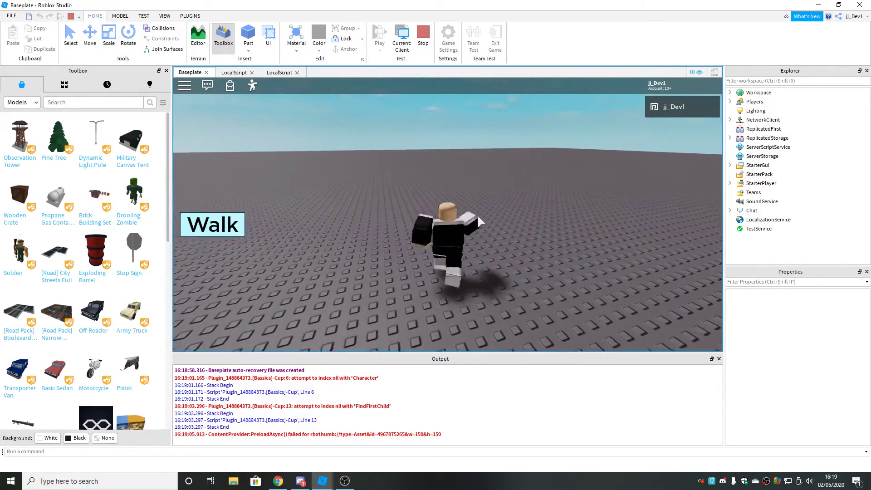
key("s")
key("shift")
key("d")
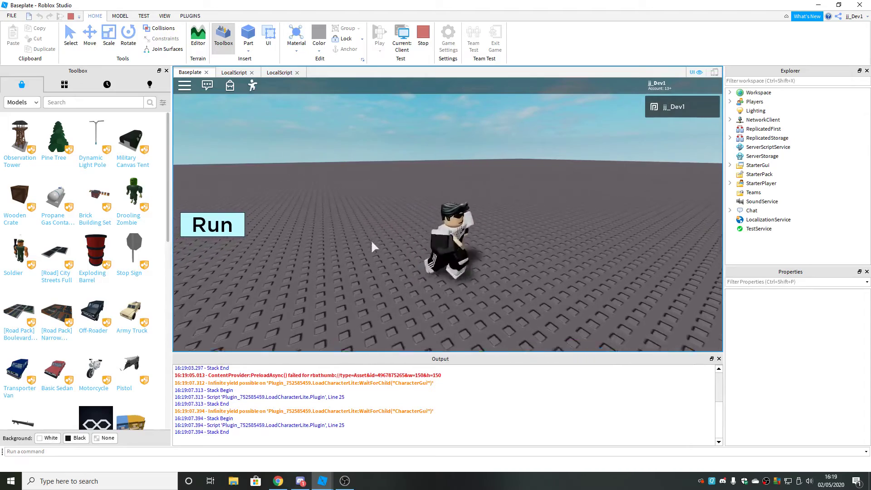
right_click_drag(360, 248, 361, 248)
key("w")
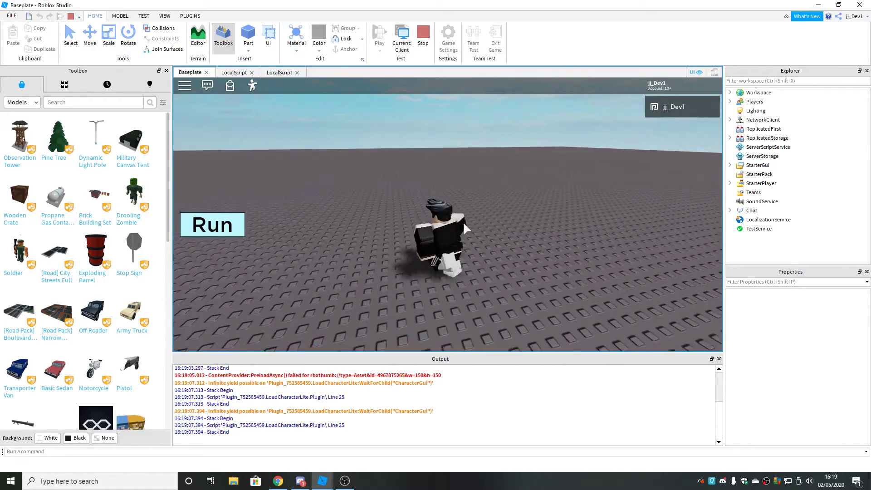
right_click_drag(459, 223, 456, 224)
Switch repeatedly between running and walking with the on-screen Run and Walk buttons, and move the character to compare speeds.
left_click(233, 227)
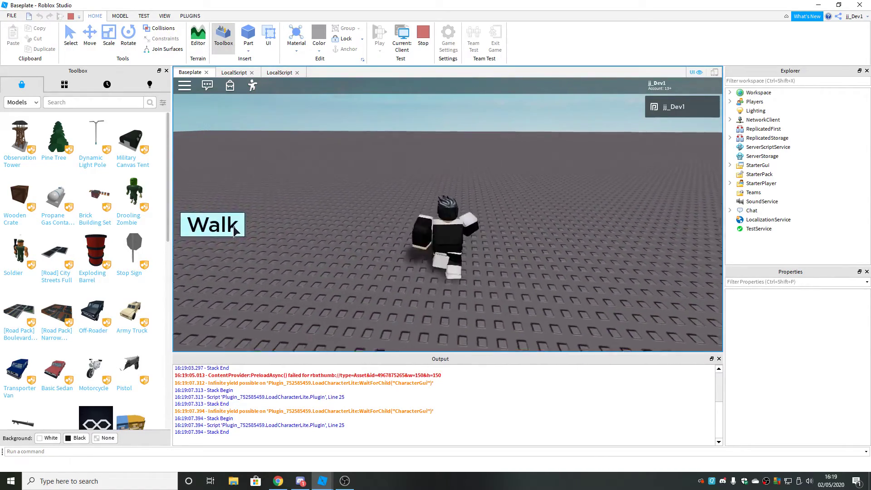
left_click(211, 230)
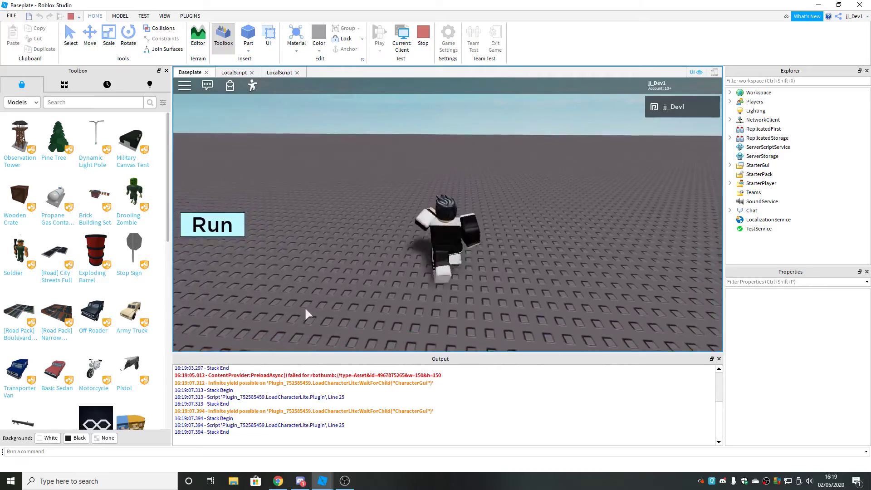
left_click(238, 229)
left_click(238, 229)
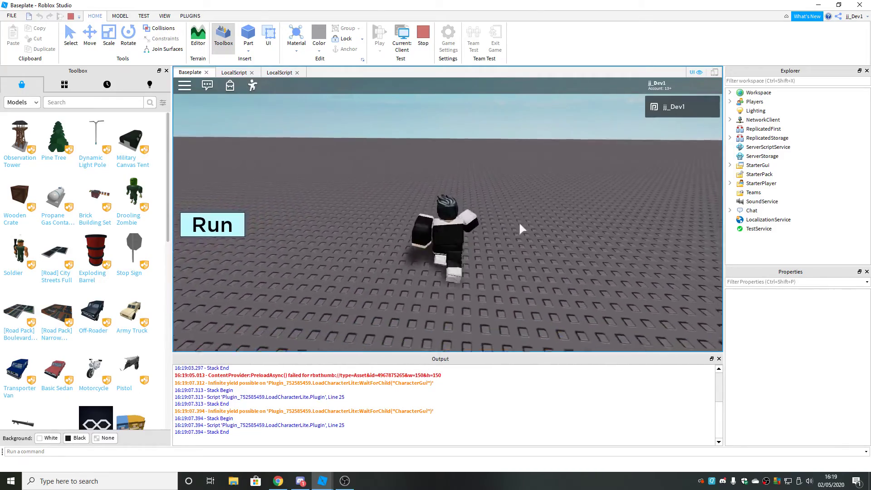
key("s")
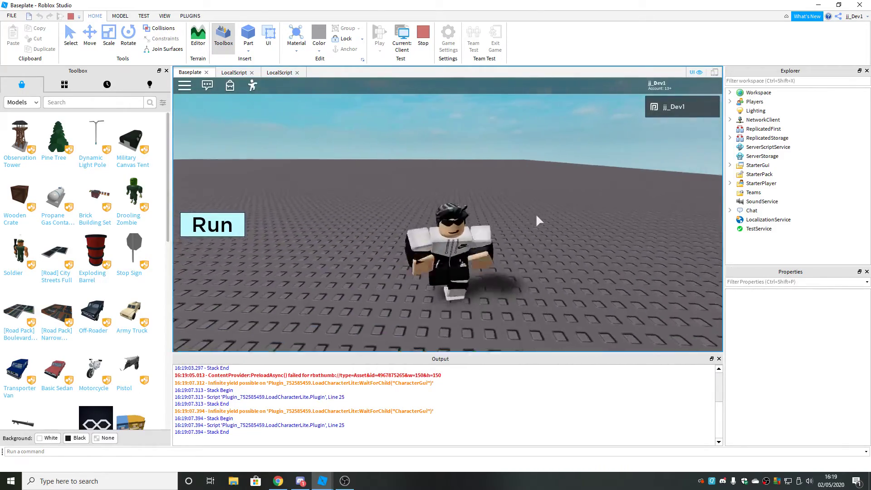